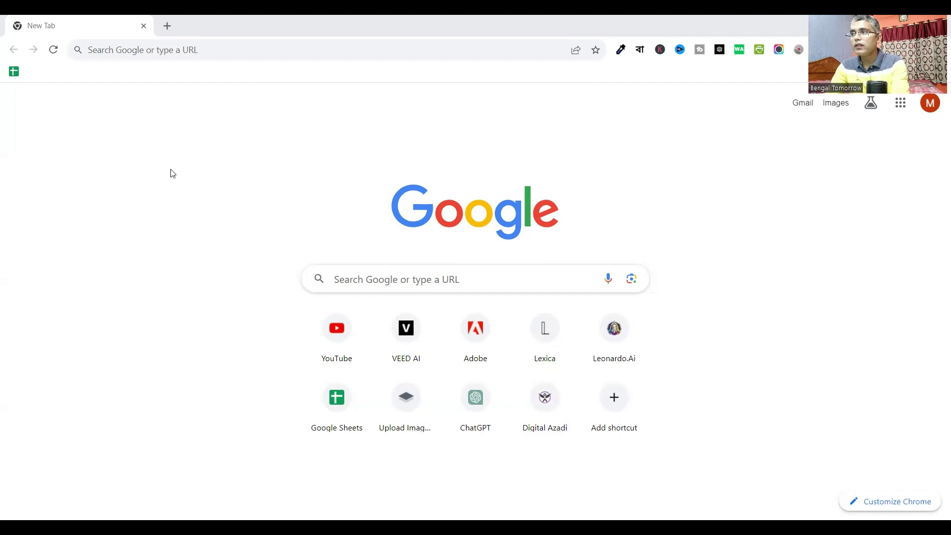
Step: Search the web for hei.io and open the Hei.io AI video and audio dubbing website
key("ctrl+l")
type("h")
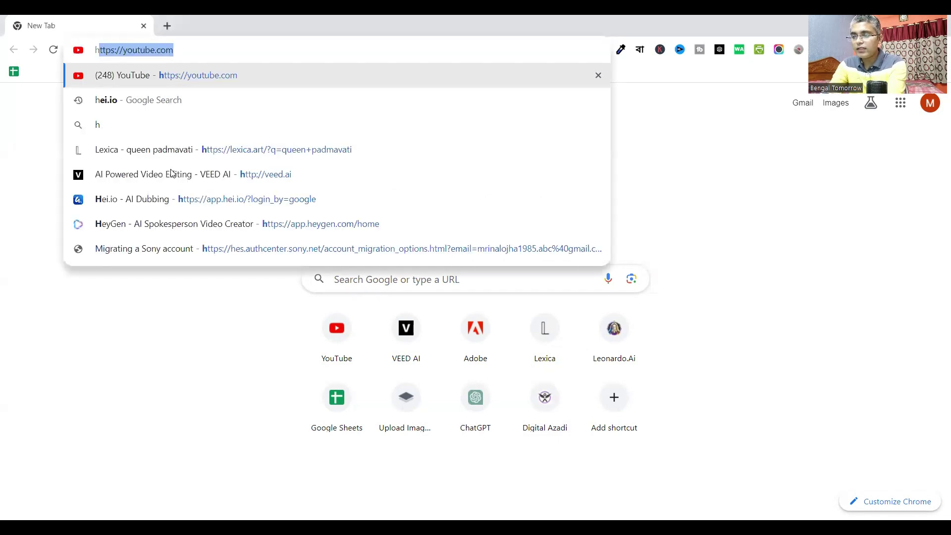
type("ei")
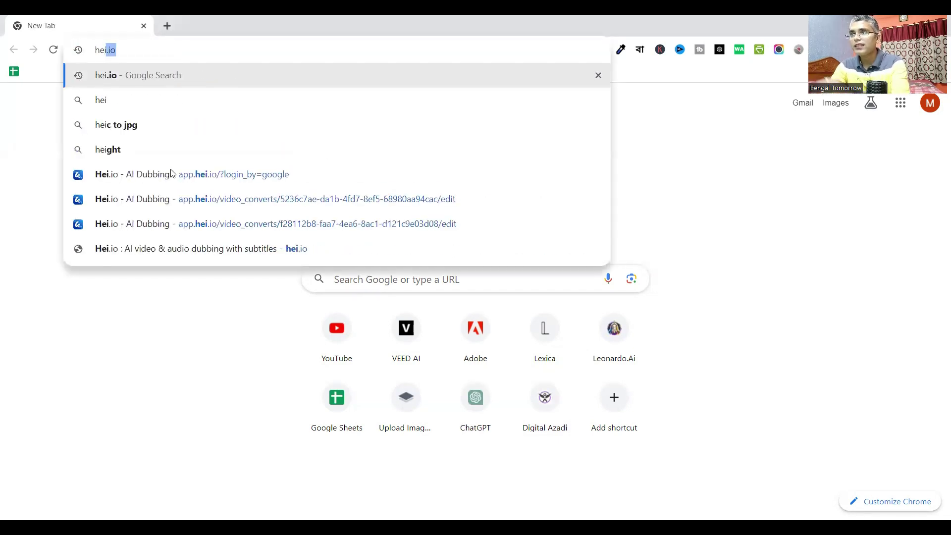
left_click(127, 76)
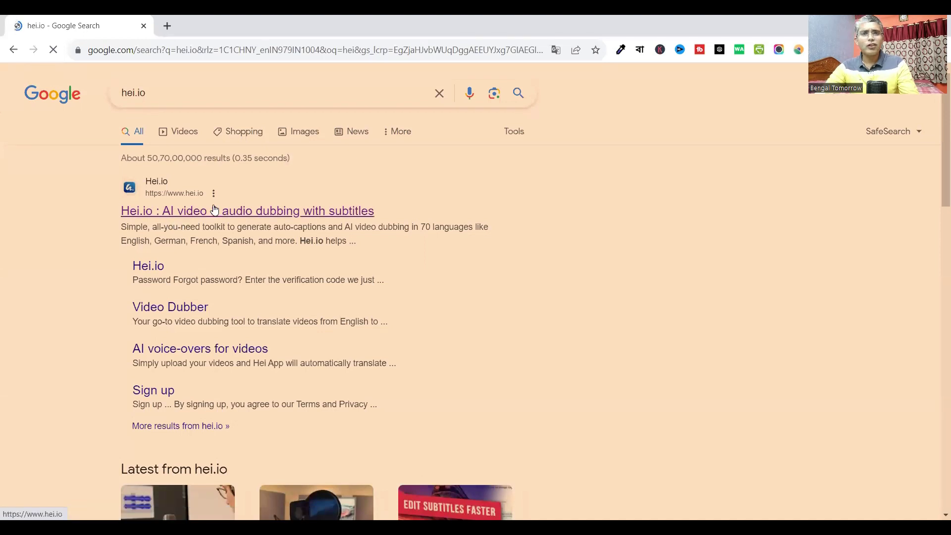
left_click(238, 214)
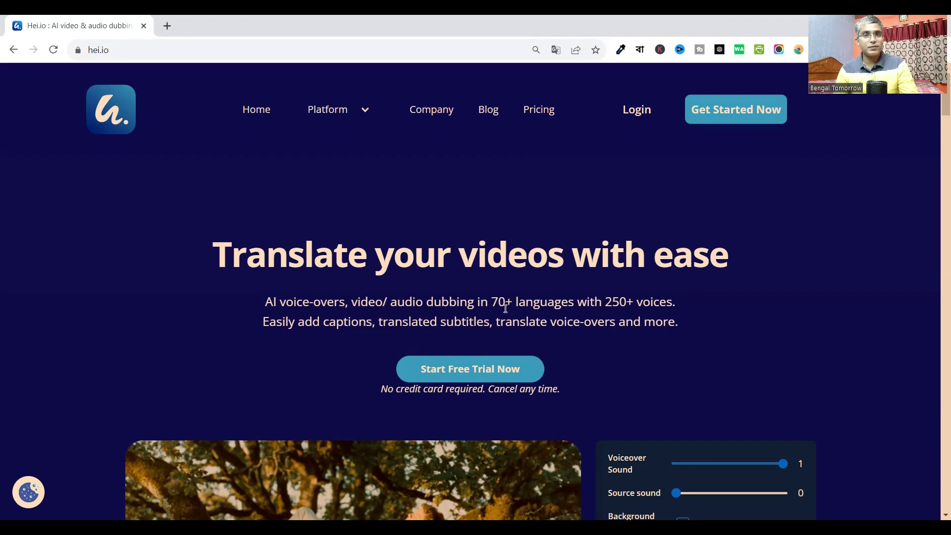
Step: Start the Hei.io free trial and sign up with an existing Google account
scroll(447, 286, "down", 3)
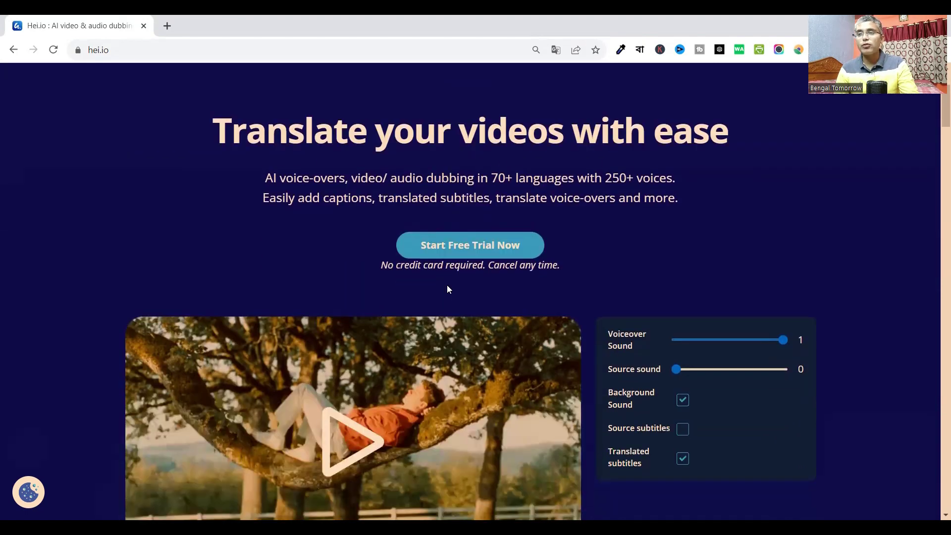
scroll(447, 289, "up", 3)
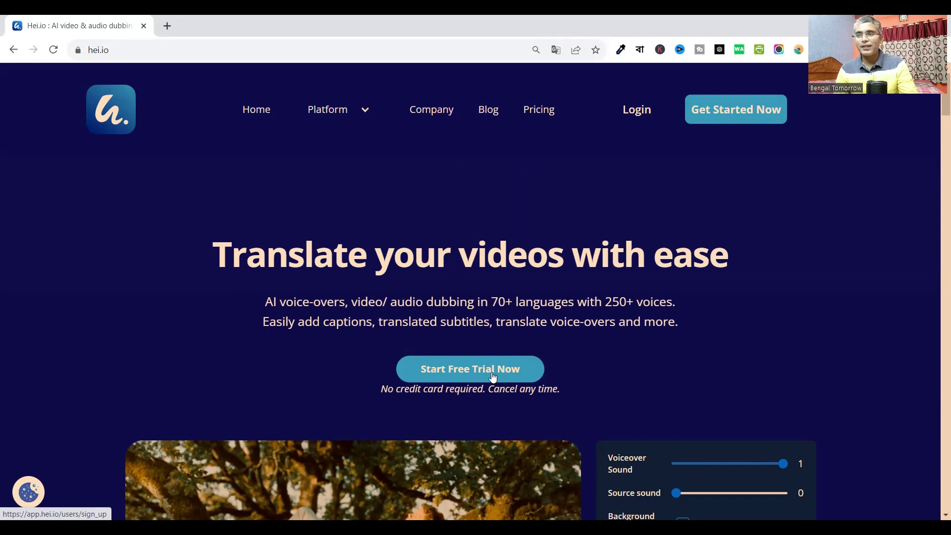
left_click(493, 377)
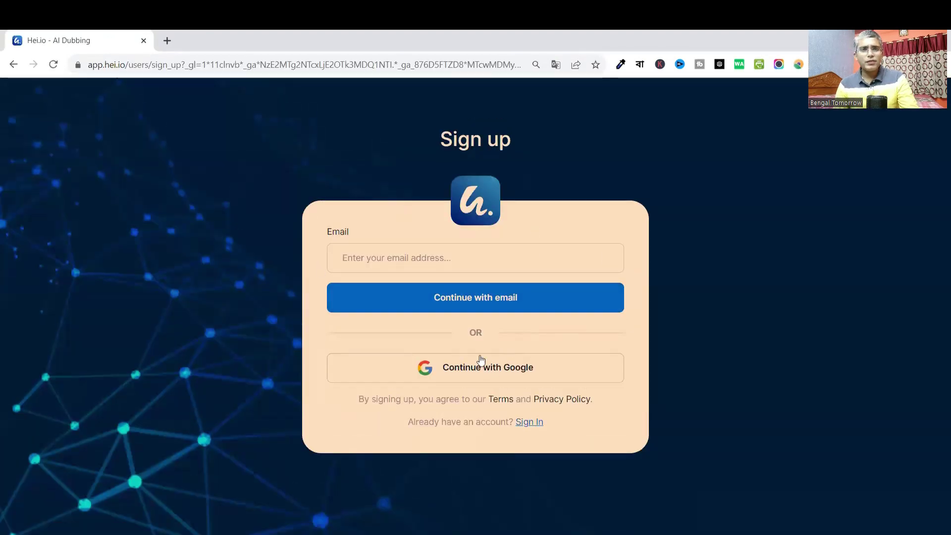
left_click(470, 374)
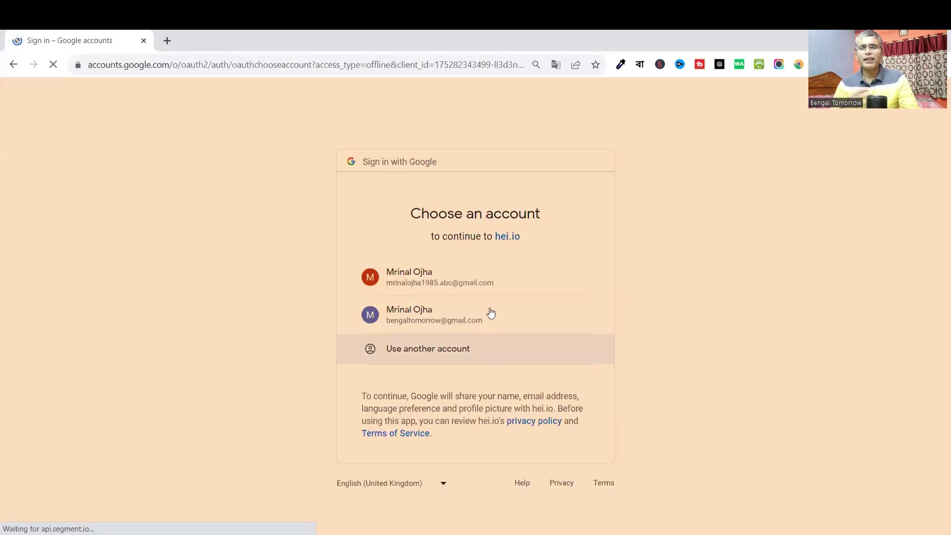
left_click(463, 284)
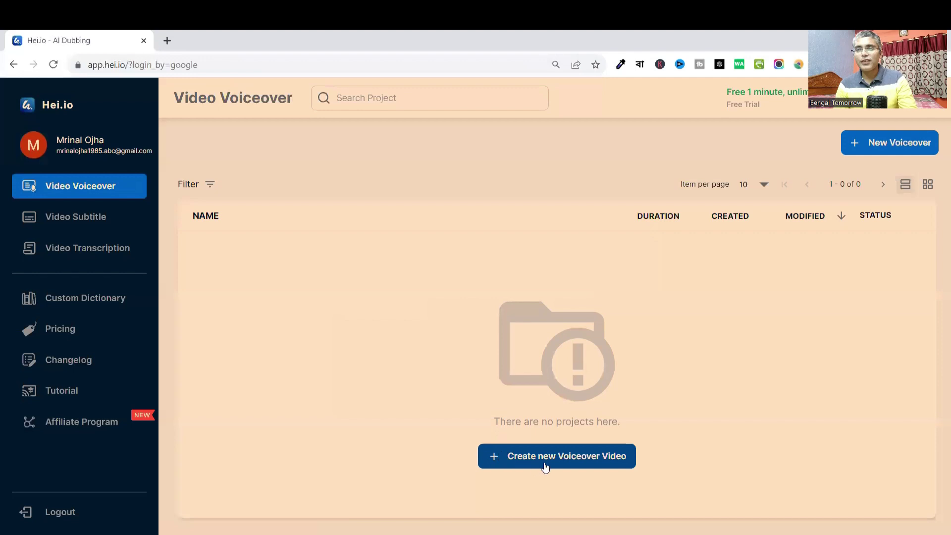
Step: Create a new voiceover project and upload the Intro video from the device
left_click(586, 458)
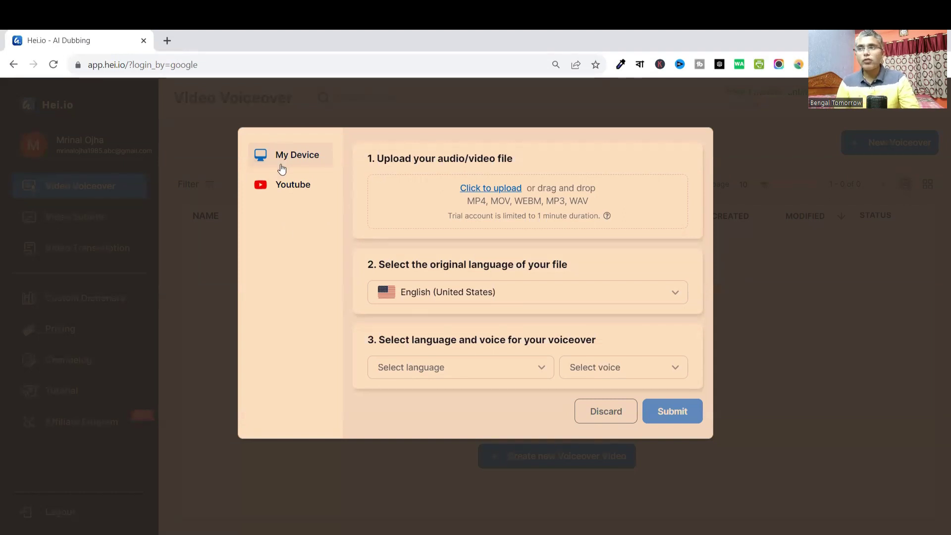
left_click(287, 189)
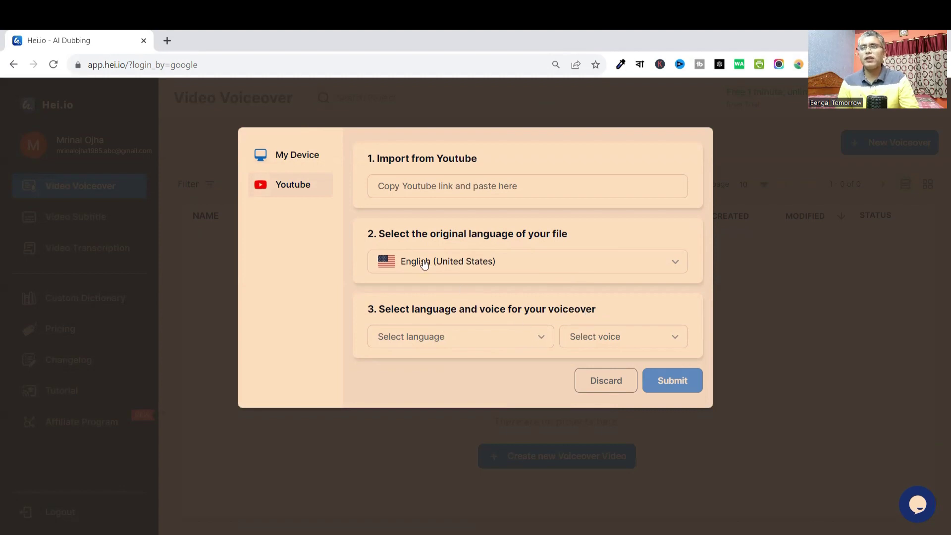
left_click(298, 158)
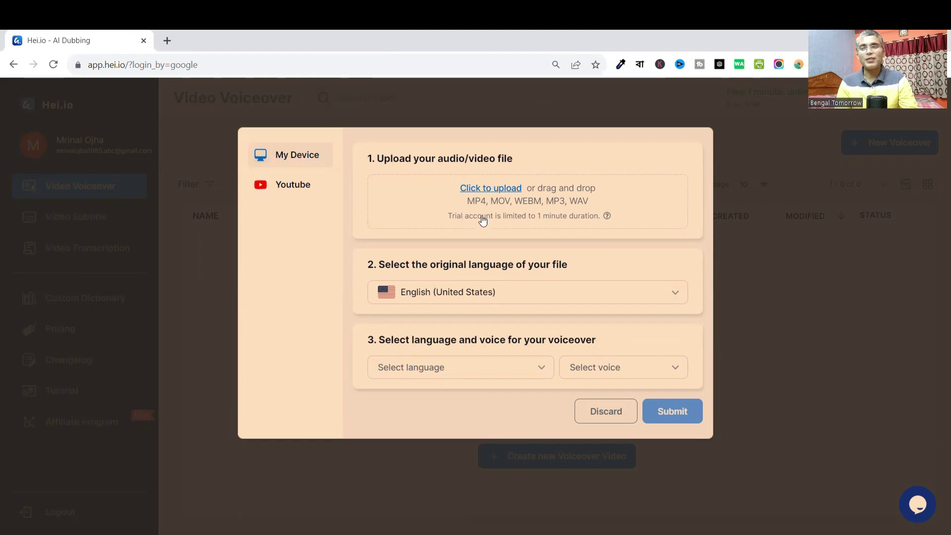
left_click(482, 190)
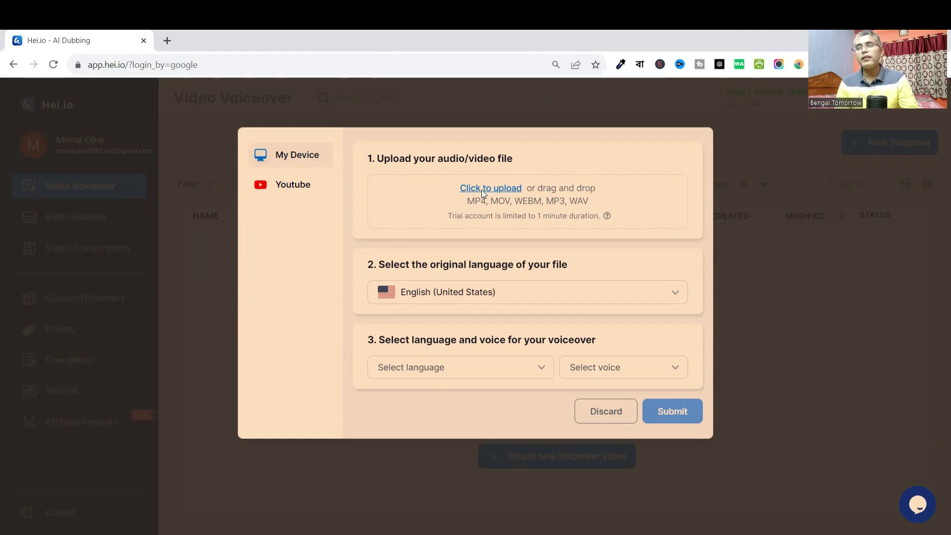
scroll(384, 224, "down", 3)
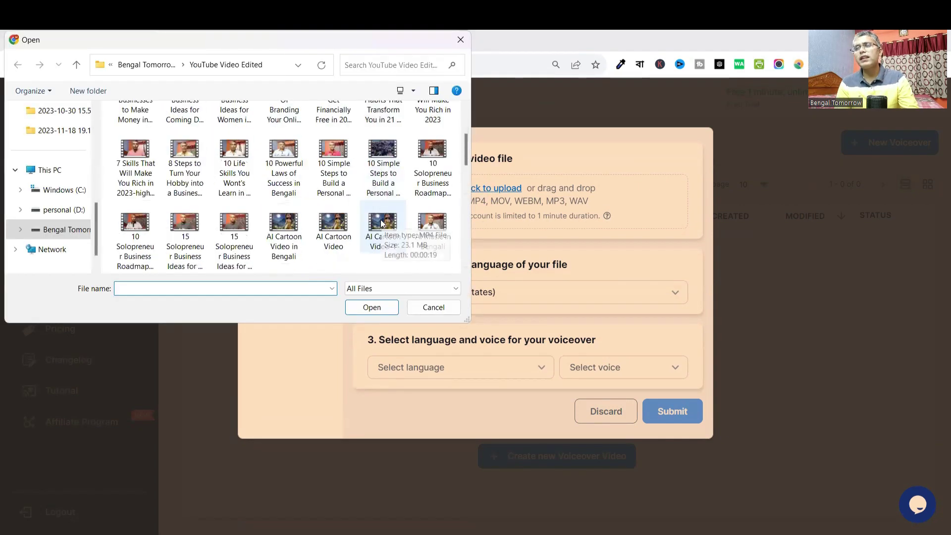
scroll(380, 242, "down", 2)
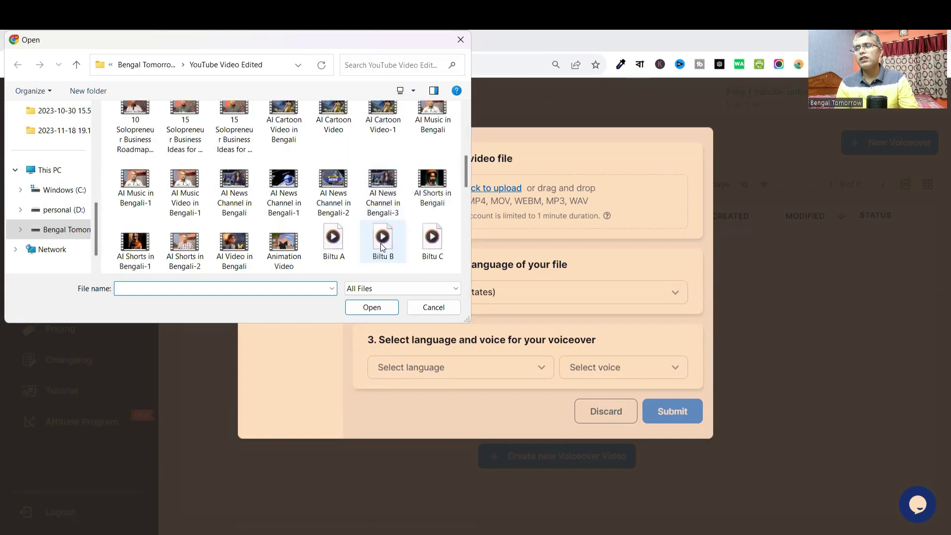
scroll(379, 242, "down", 2)
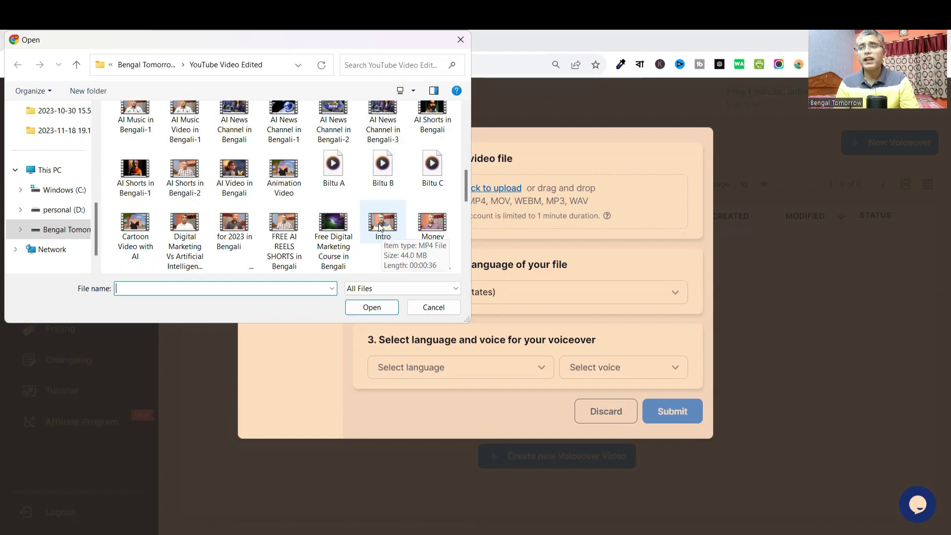
left_click(381, 226)
left_click(370, 307)
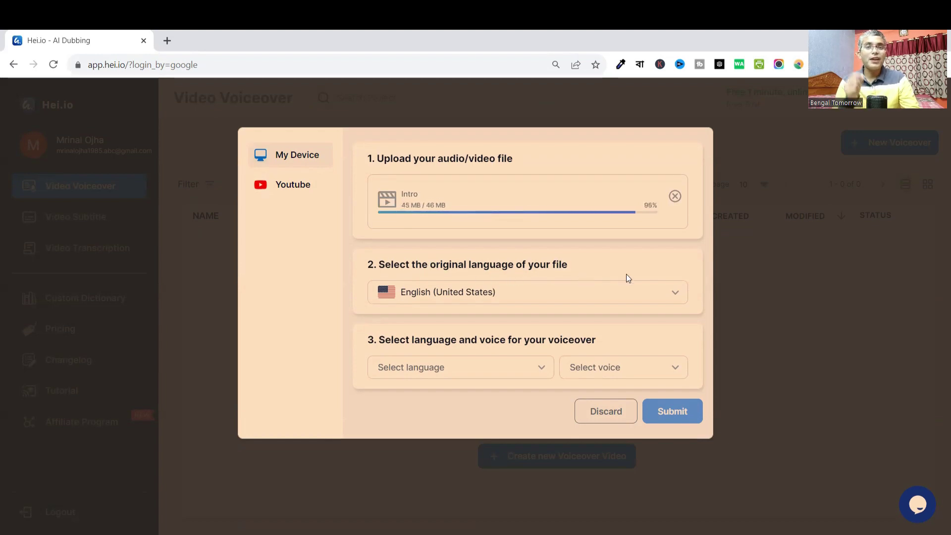
Step: Set the original language of the uploaded file to Bengali (India)
left_click(673, 296)
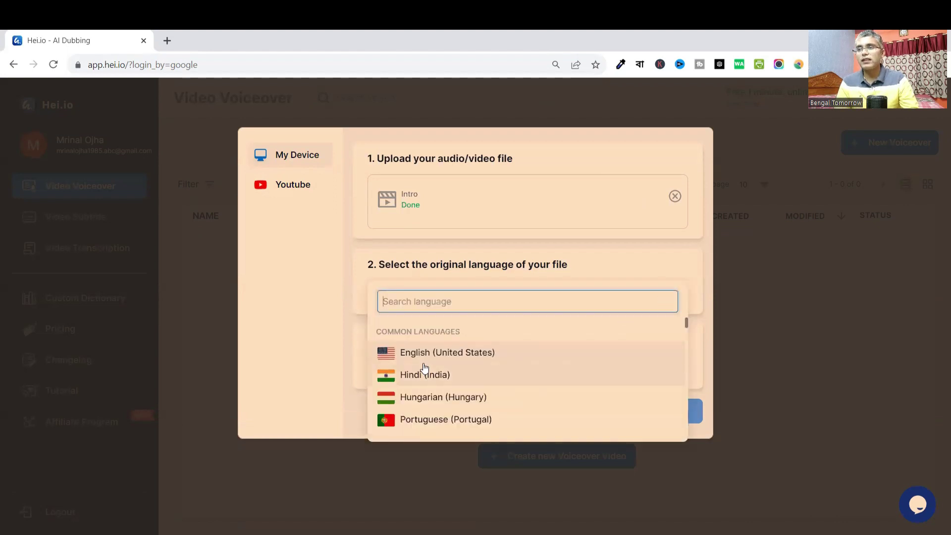
scroll(425, 366, "down", 1)
scroll(425, 366, "down", 1)
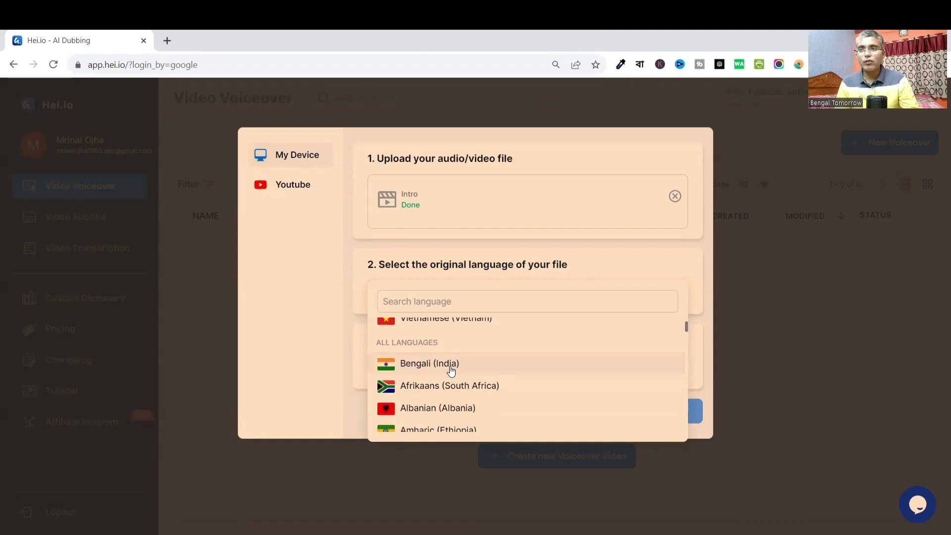
left_click(451, 366)
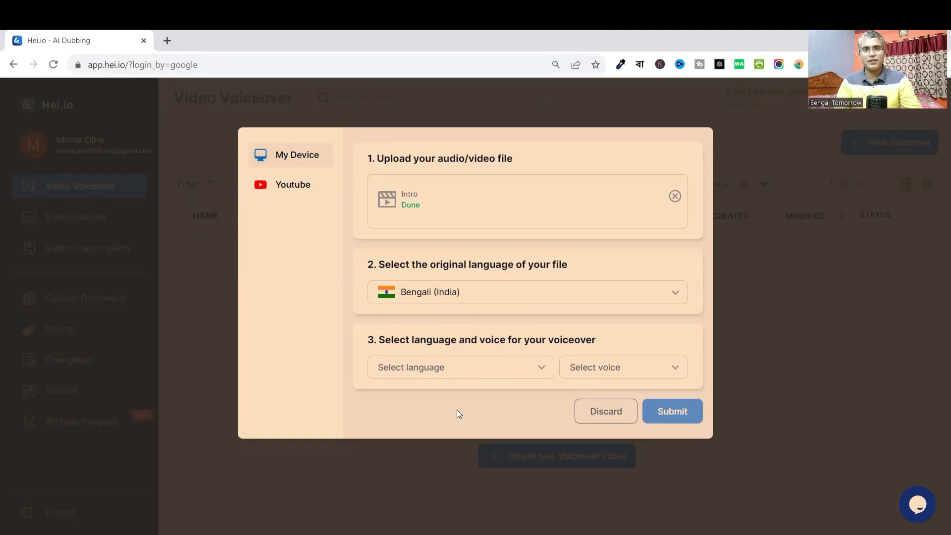
Step: Set the voiceover language to English (India)
left_click(542, 372)
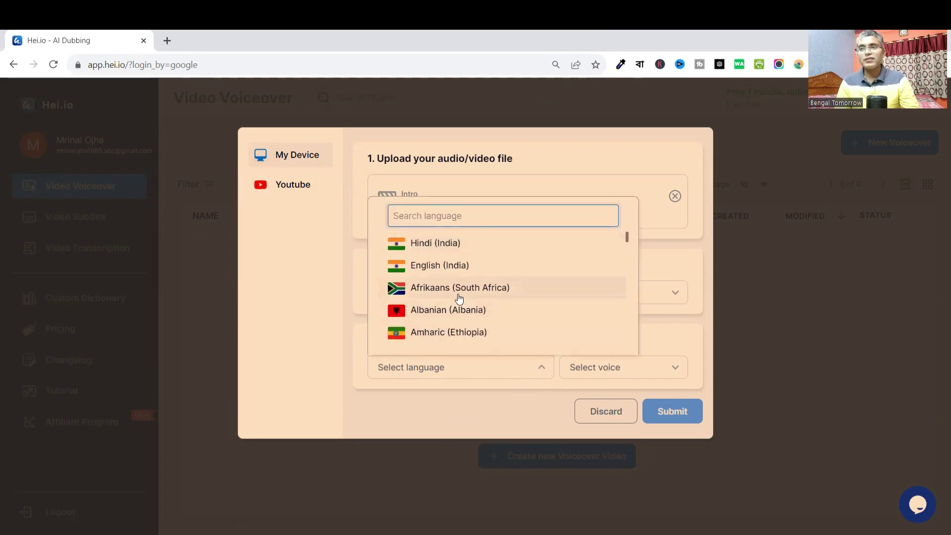
scroll(459, 298, "down", 8)
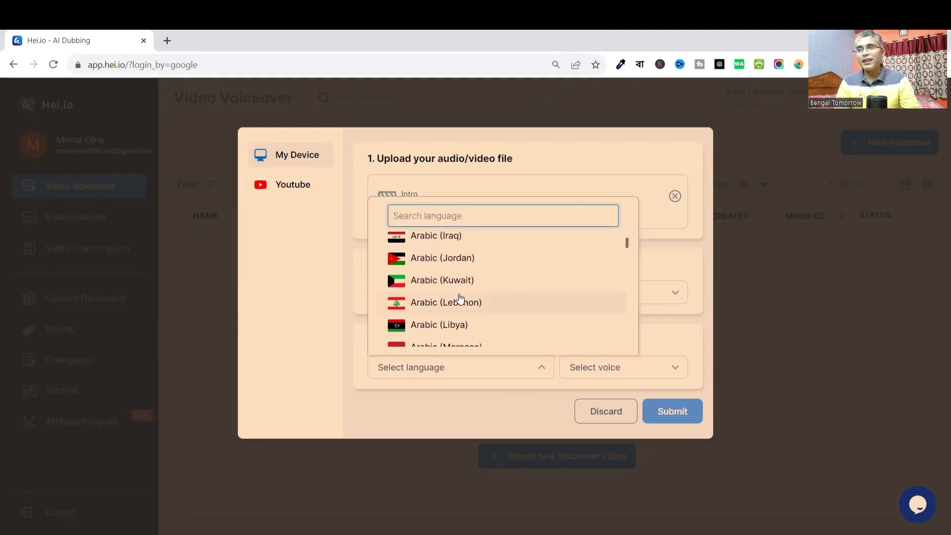
scroll(460, 297, "down", 5)
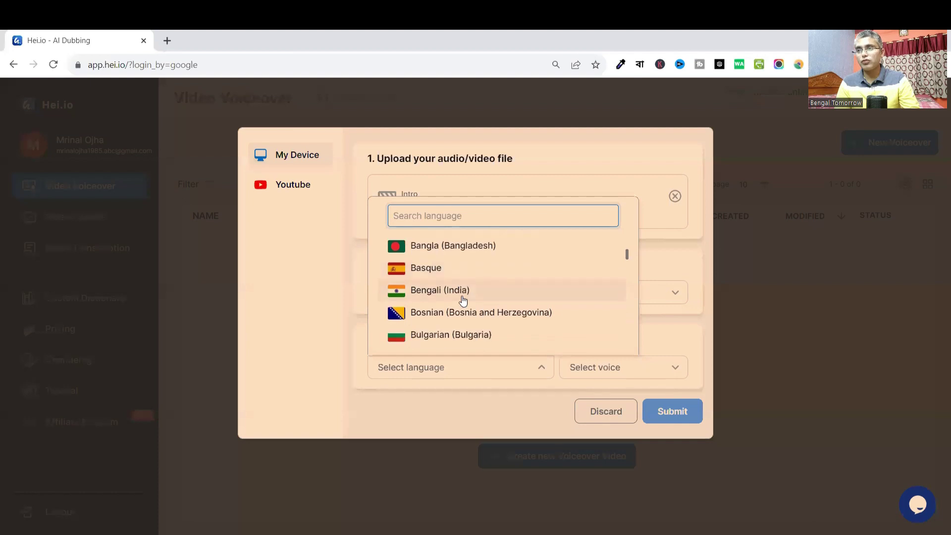
scroll(458, 297, "down", 5)
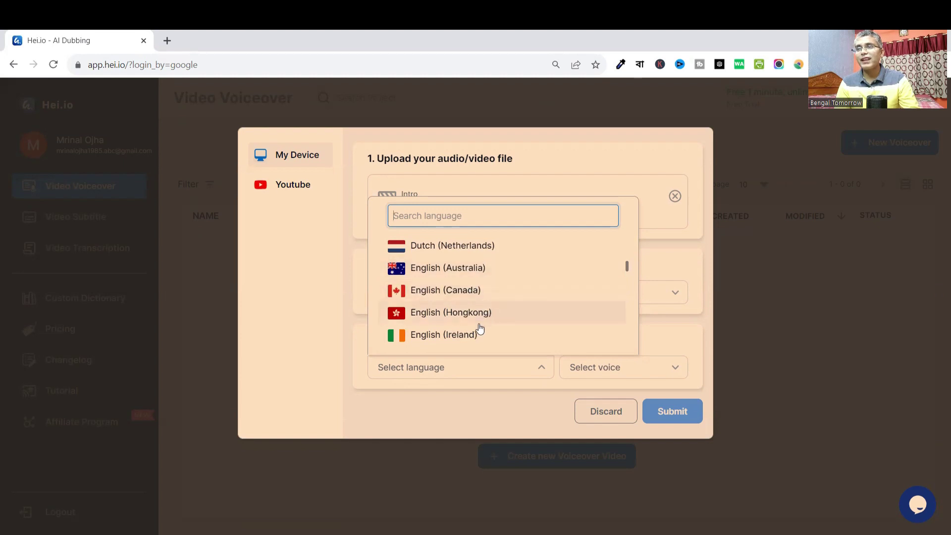
scroll(469, 339, "down", 3)
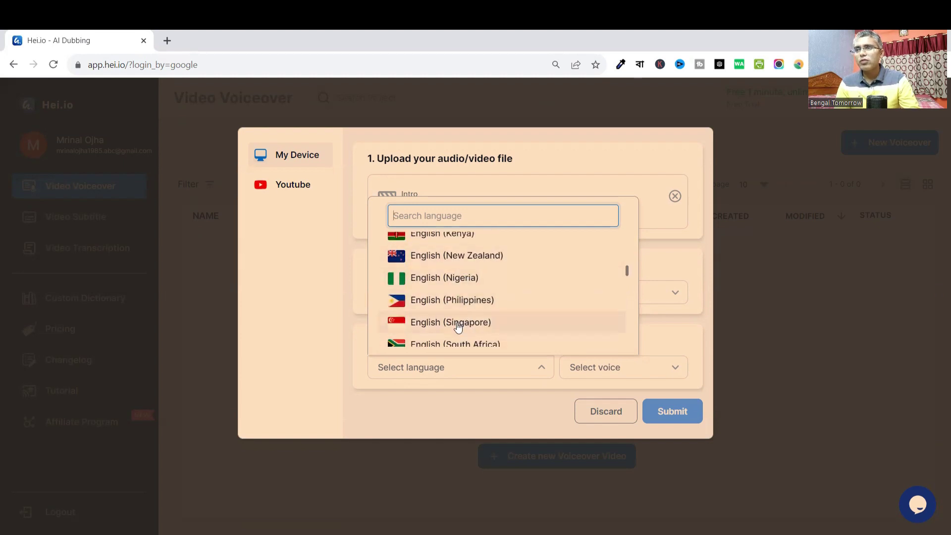
scroll(456, 321, "down", 1)
scroll(457, 325, "down", 3)
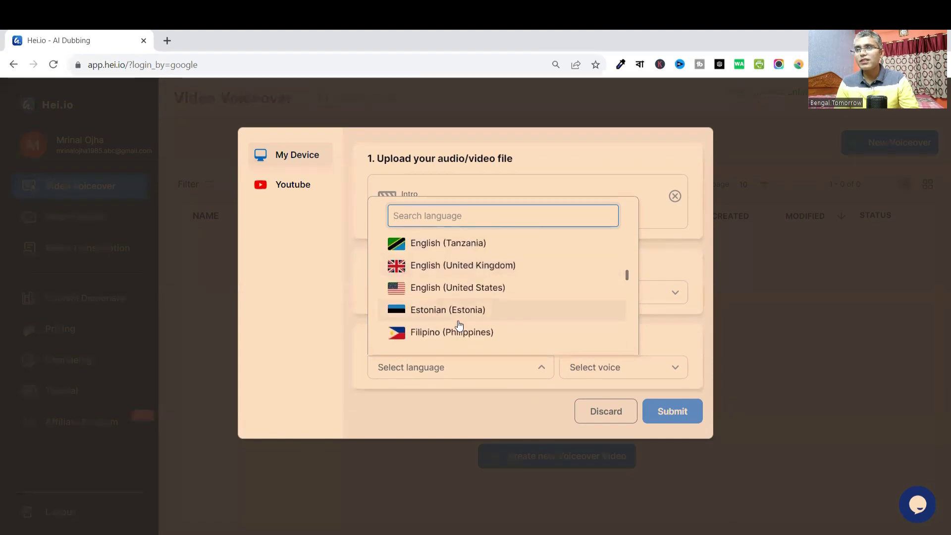
scroll(463, 324, "up", 3)
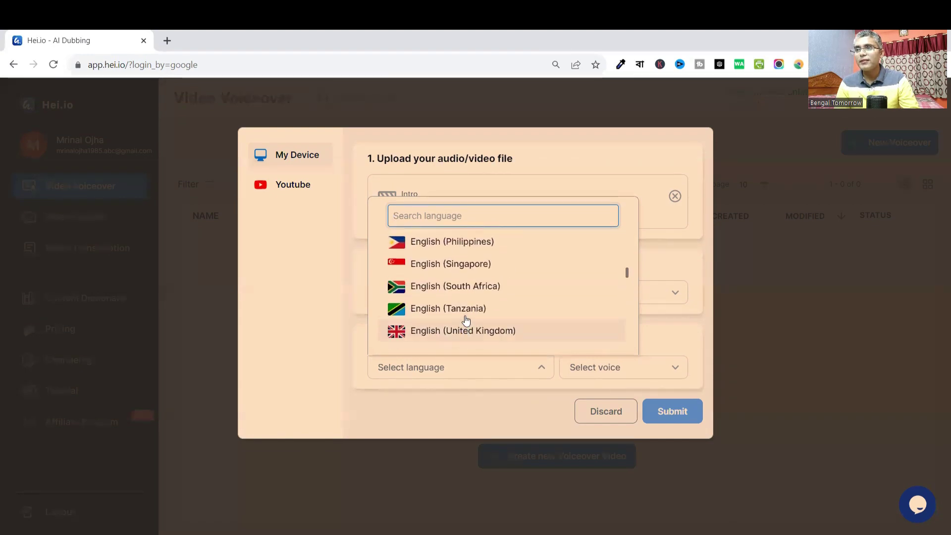
scroll(446, 297, "up", 15)
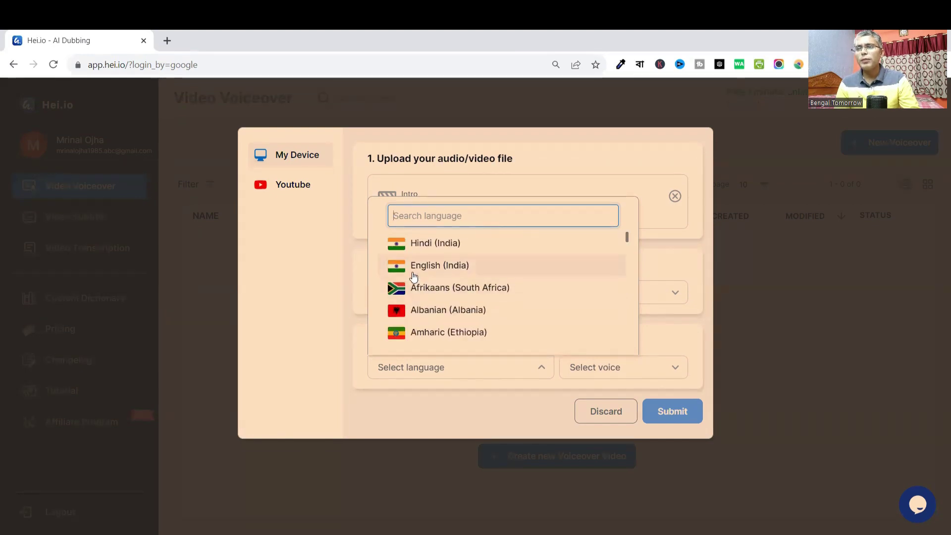
left_click(459, 266)
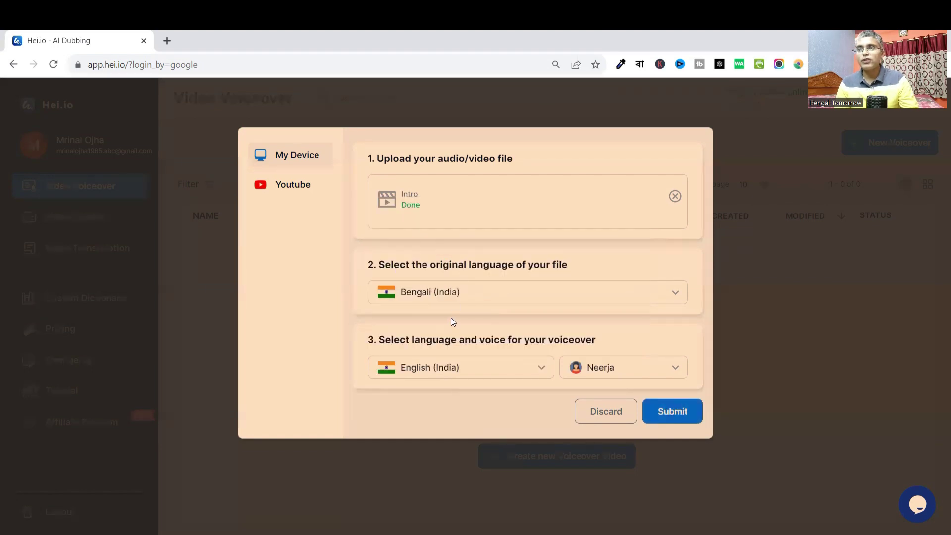
Step: Choose Prabhat as the voiceover voice and submit the project for processing
left_click(676, 373)
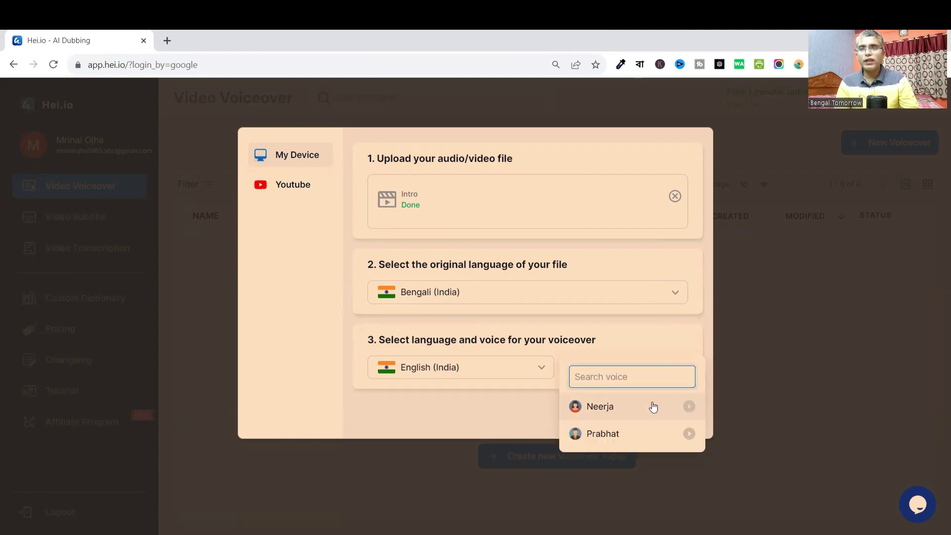
left_click(612, 434)
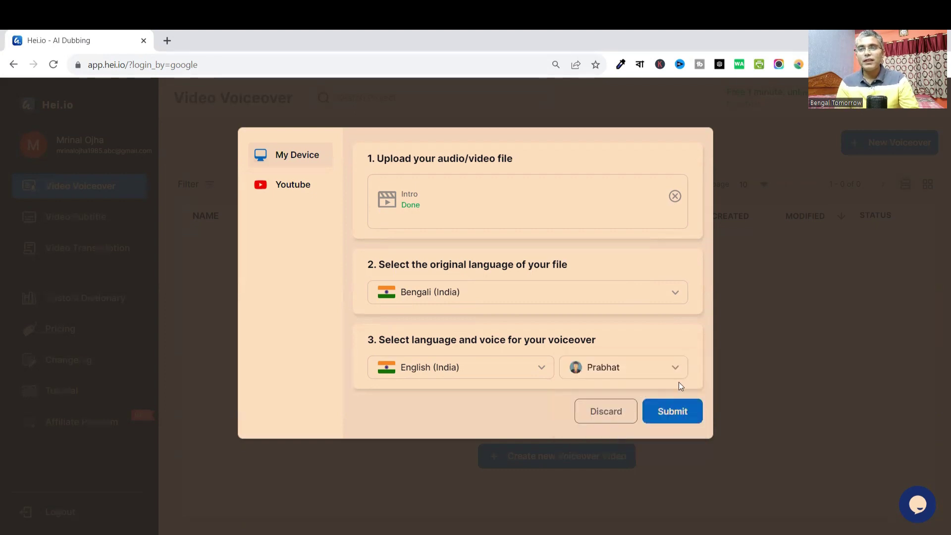
left_click(679, 410)
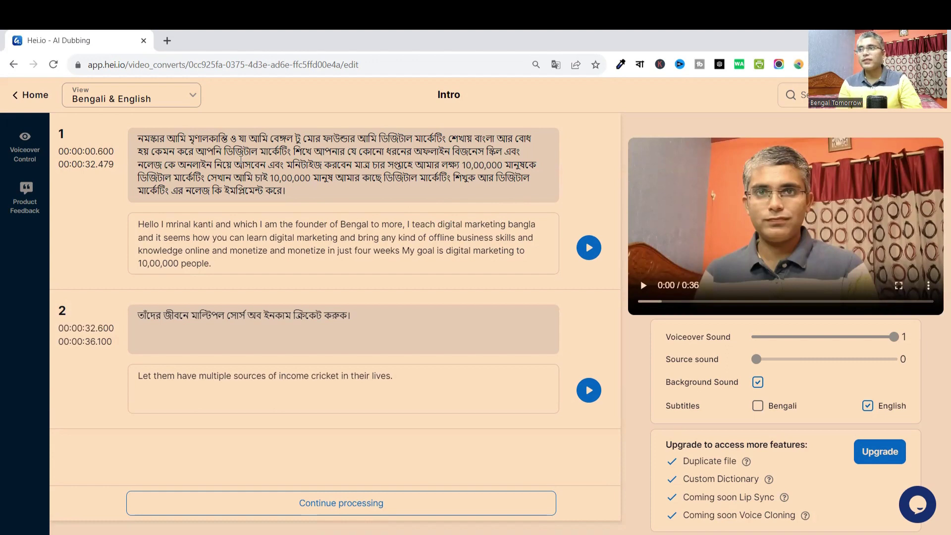
Step: Correct segment 1's Bengali text: add a comma after নমস্কার, join the split surname and টুমোর, and insert "|" after the surname and after ফাউন্ডার
left_click(166, 138)
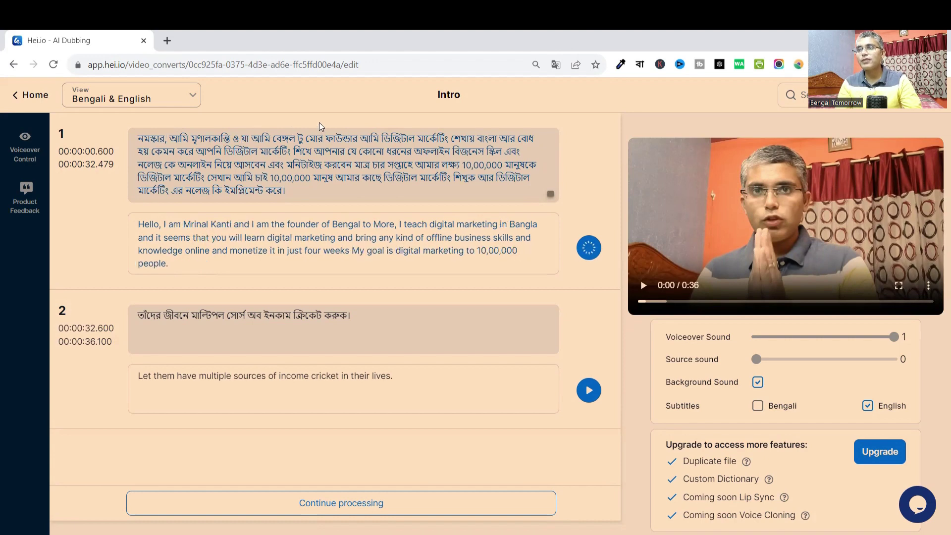
key("BackSpace")
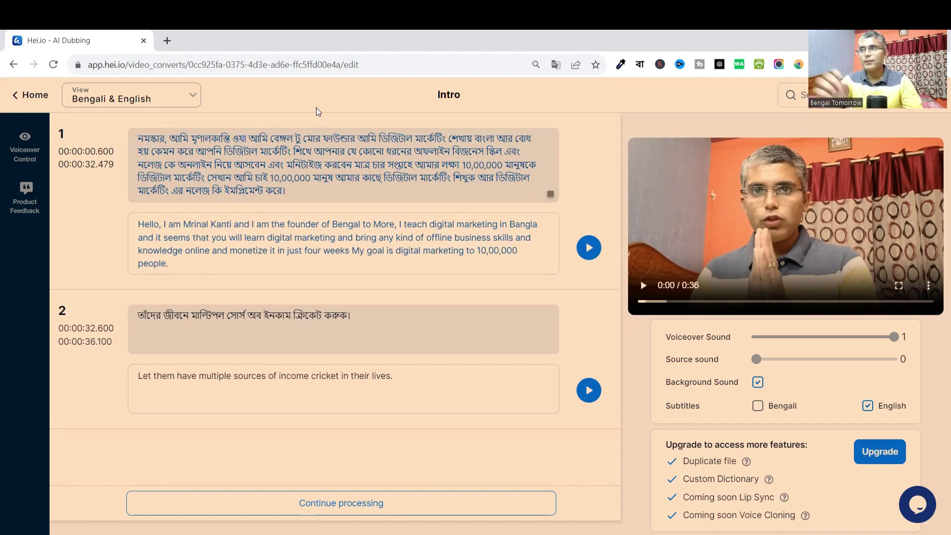
left_click(250, 139)
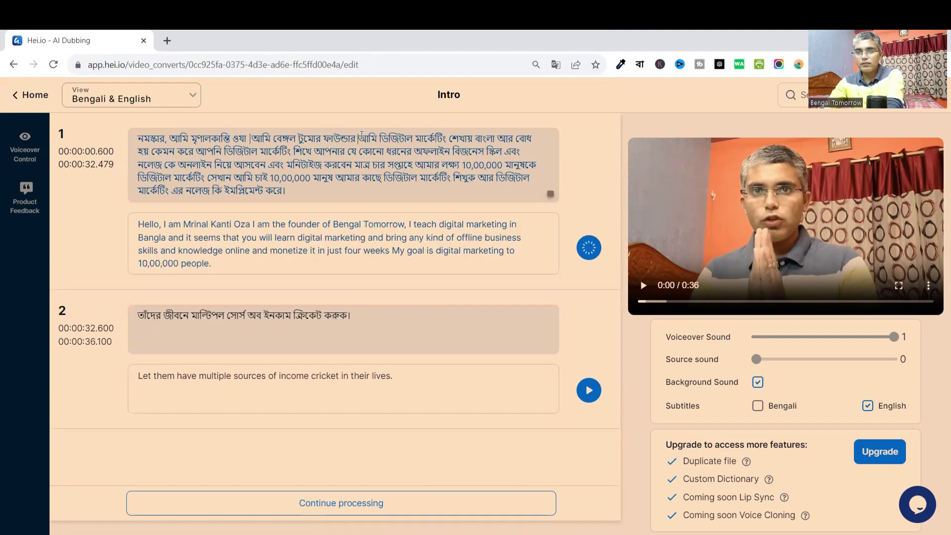
left_click(361, 135)
type("|")
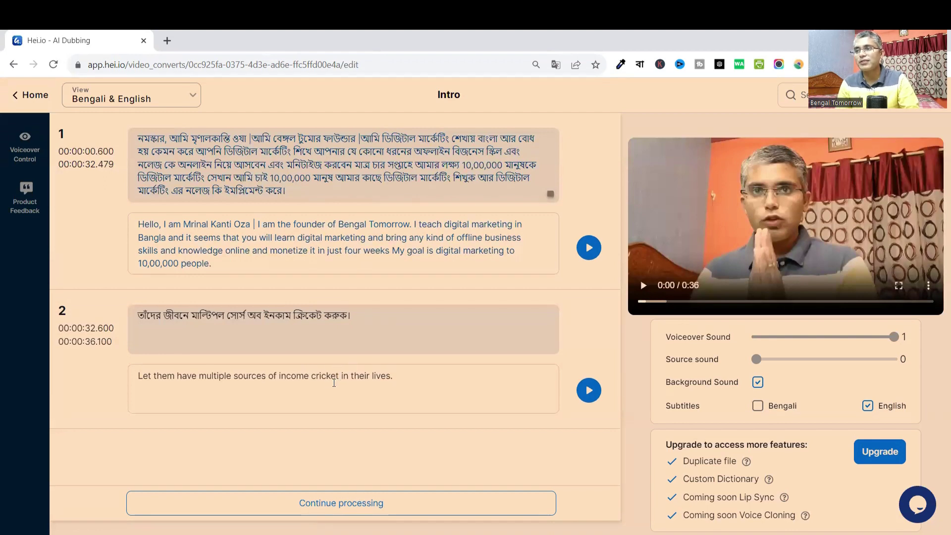
Step: Delete the wrong word "cricket" from the English translation of segment 2
left_click(369, 373)
key("BackSpace")
key("BackSpace")
key("BackSpace")
key("BackSpace")
key("BackSpace")
key("BackSpace")
key("BackSpace")
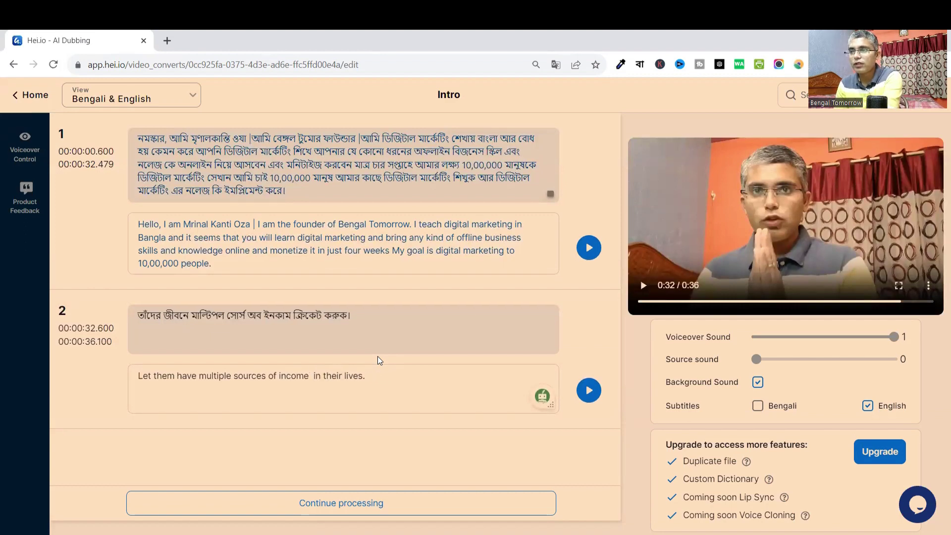
Step: Replace "have" with "create" in segment 2's English text so it reads "Let them create multiple sources of income in their lives."
left_click(197, 378)
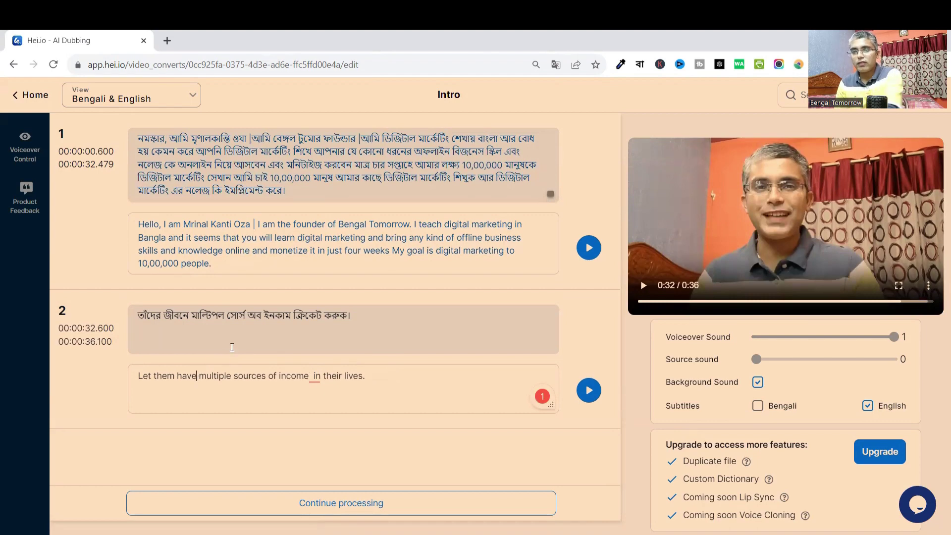
key("BackSpace")
key("BackSpace")
key("BackSpace")
key("BackSpace")
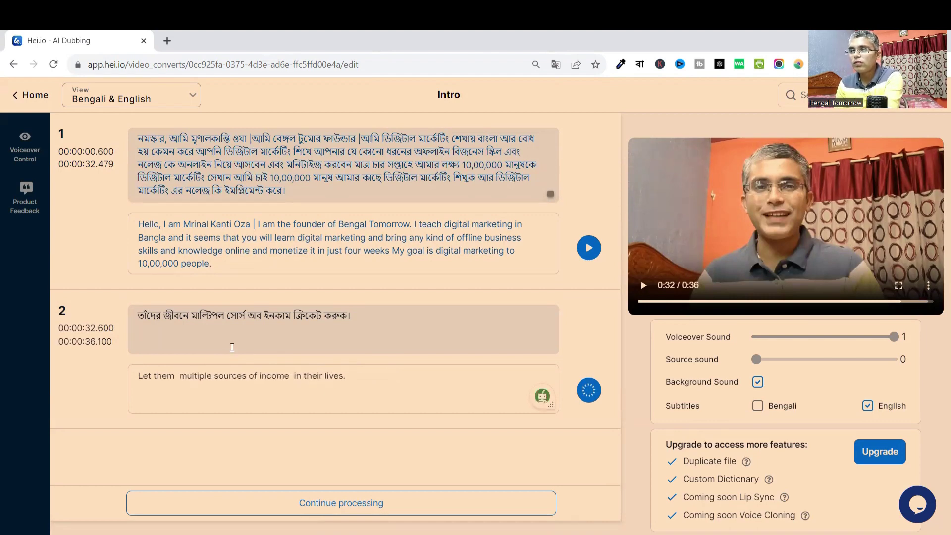
type("create")
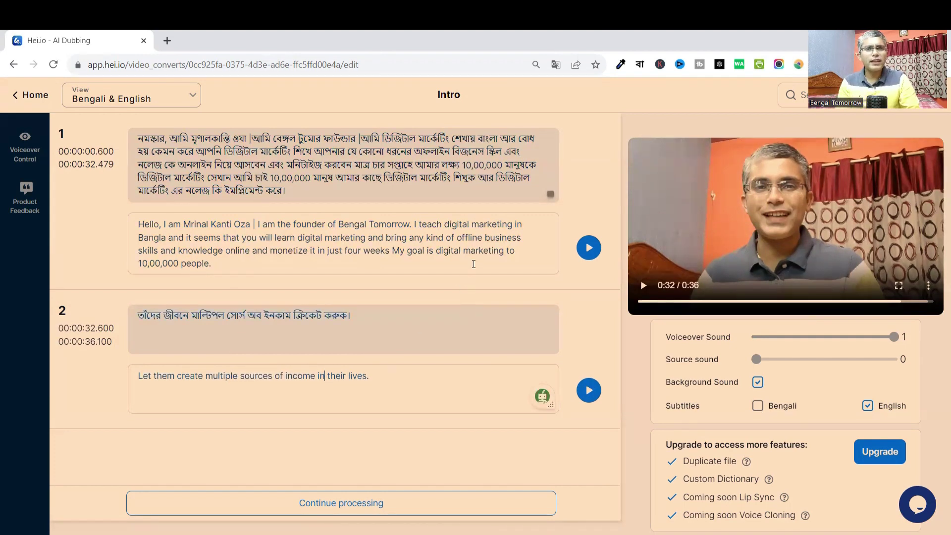
left_click(522, 227)
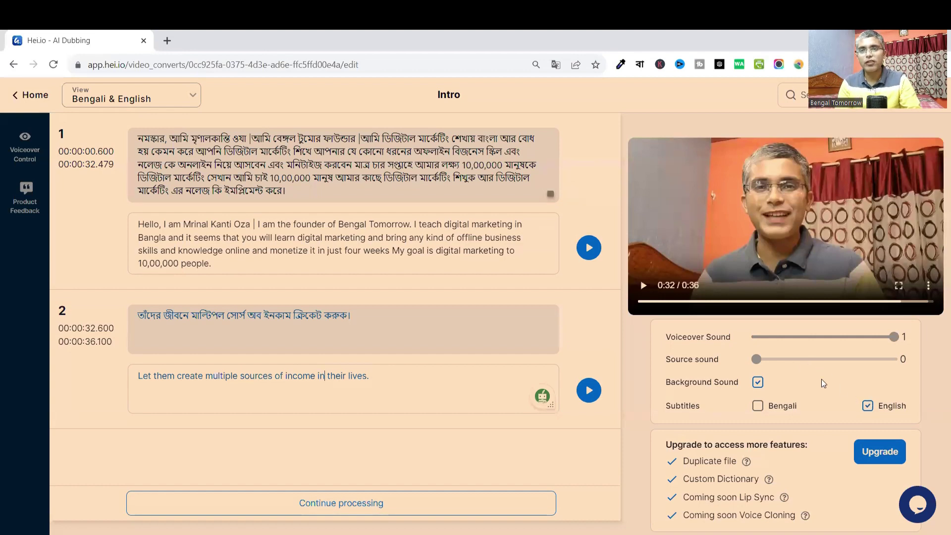
Step: Turn off background sound in the project and export settings, and export a synced MP4 with English voiceover and English subtitles
left_click(758, 383)
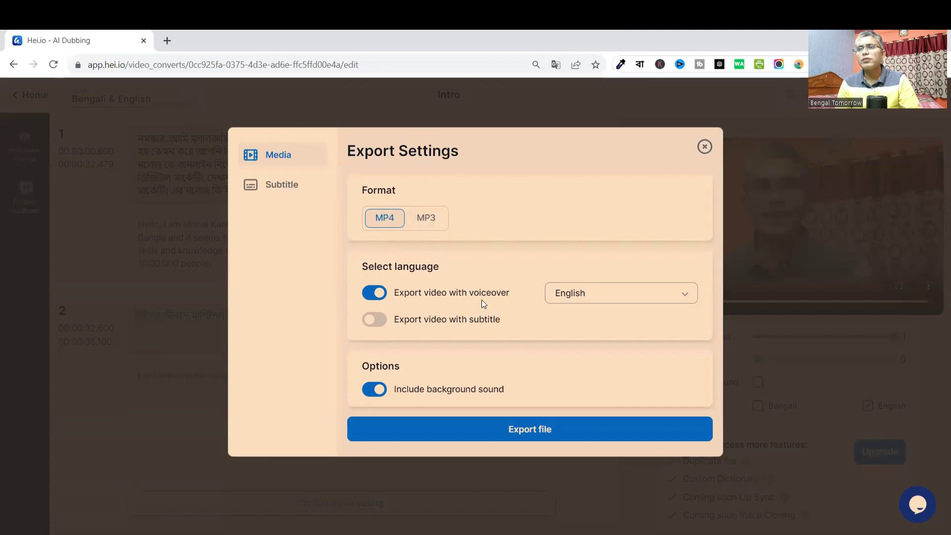
left_click(375, 319)
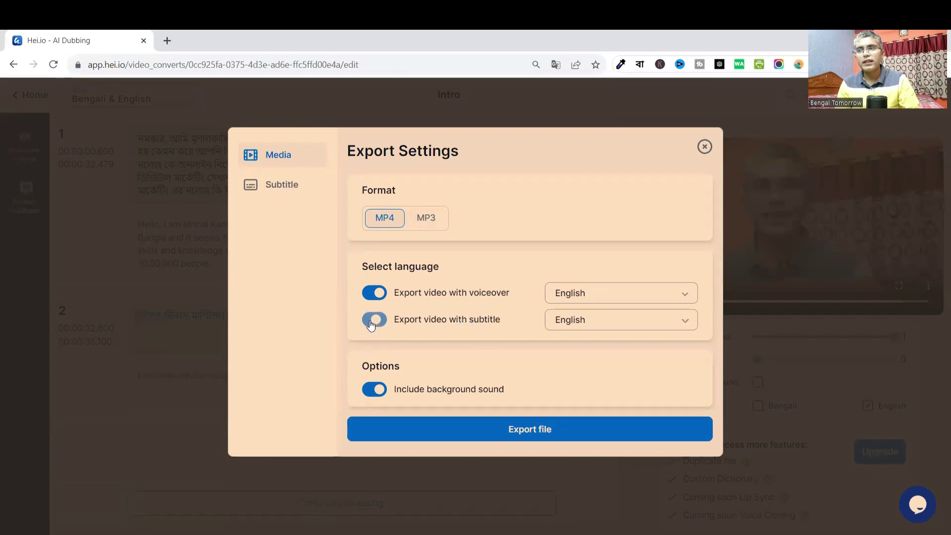
left_click(375, 390)
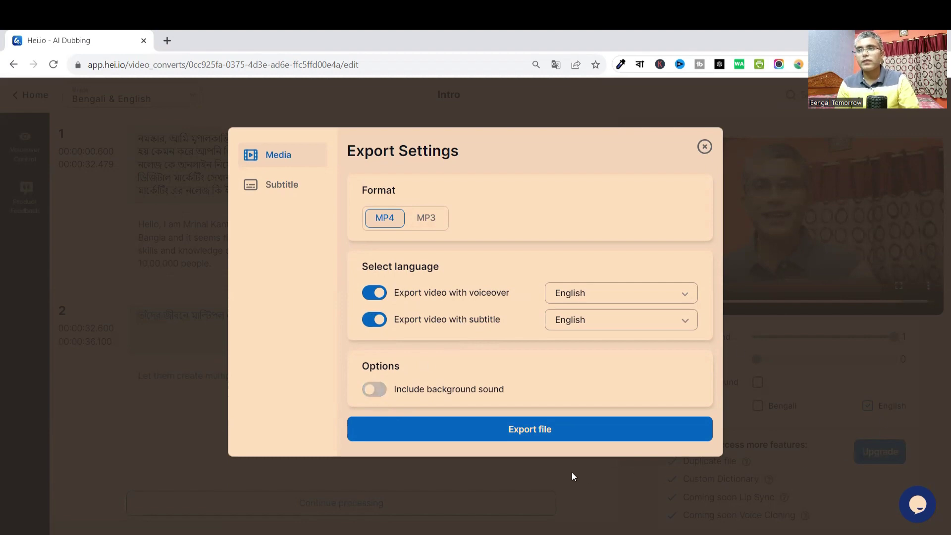
left_click(554, 429)
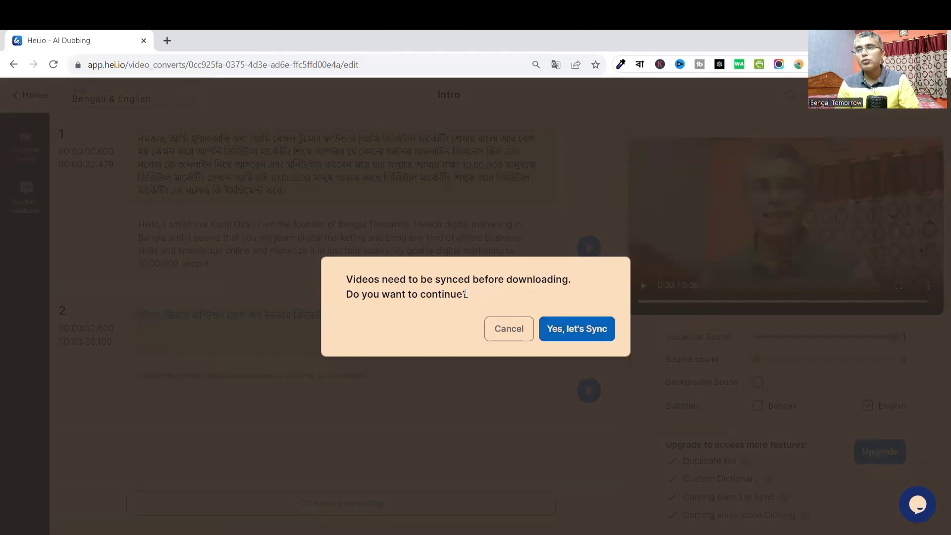
left_click(582, 329)
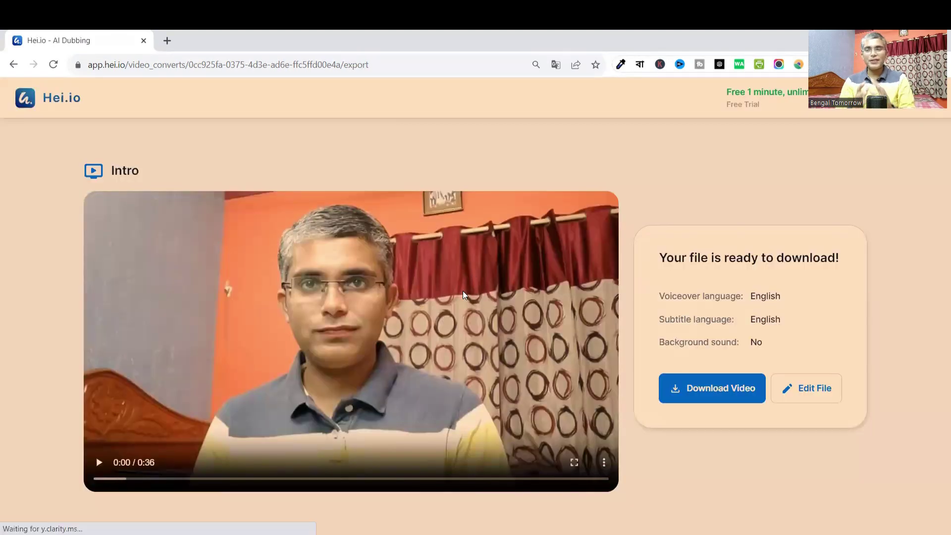